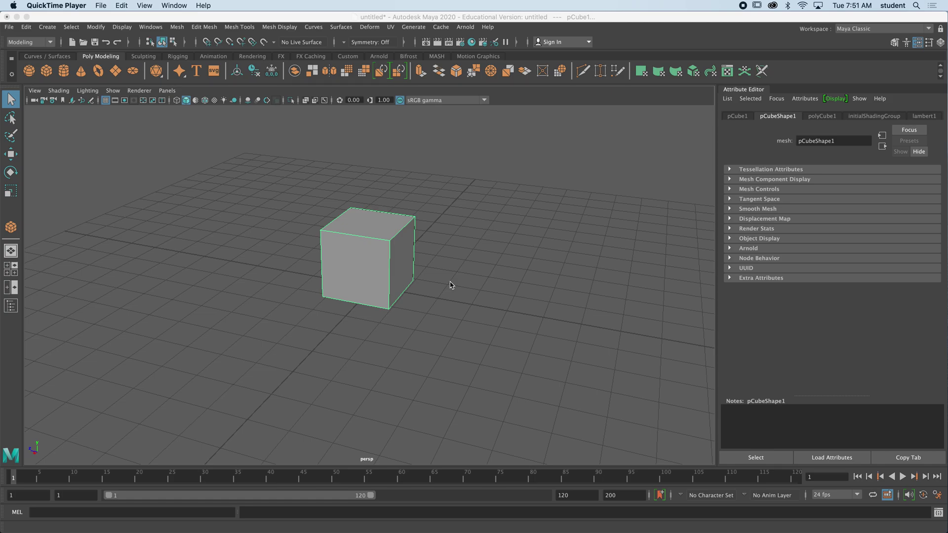
# Delete the old cube and drag out a new polygon cube, pCube1, on the grid.
pyautogui.moveTo(433, 278)
pyautogui.keyDown('alt'); pyautogui.mouseDown()
pyautogui.moveTo(436, 267)
pyautogui.moveTo(431, 279)
pyautogui.mouseUp(); pyautogui.keyUp('alt')
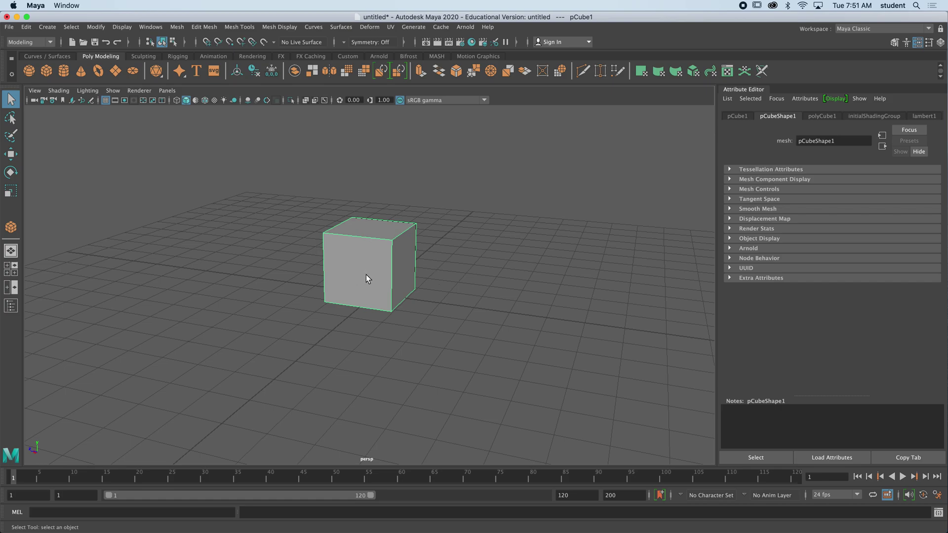
pyautogui.press('Delete')
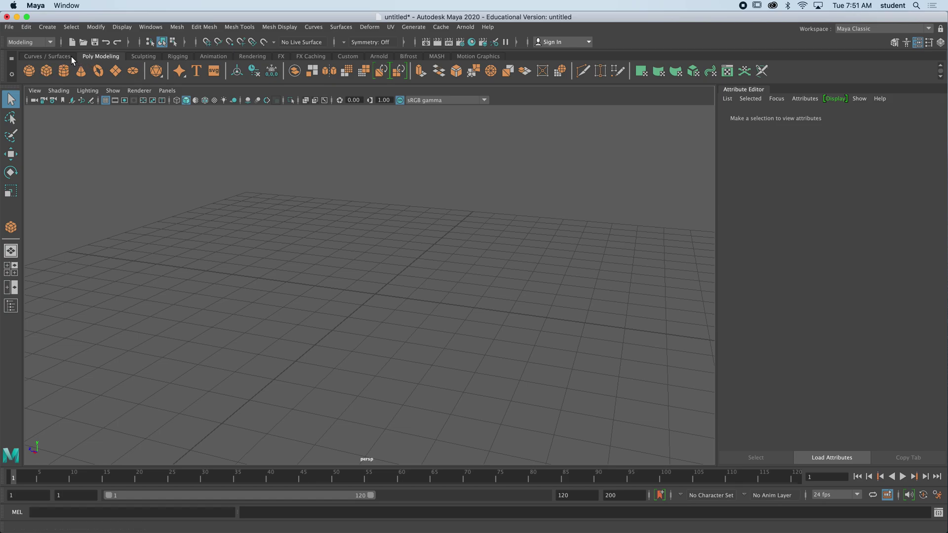
pyautogui.click(46, 72)
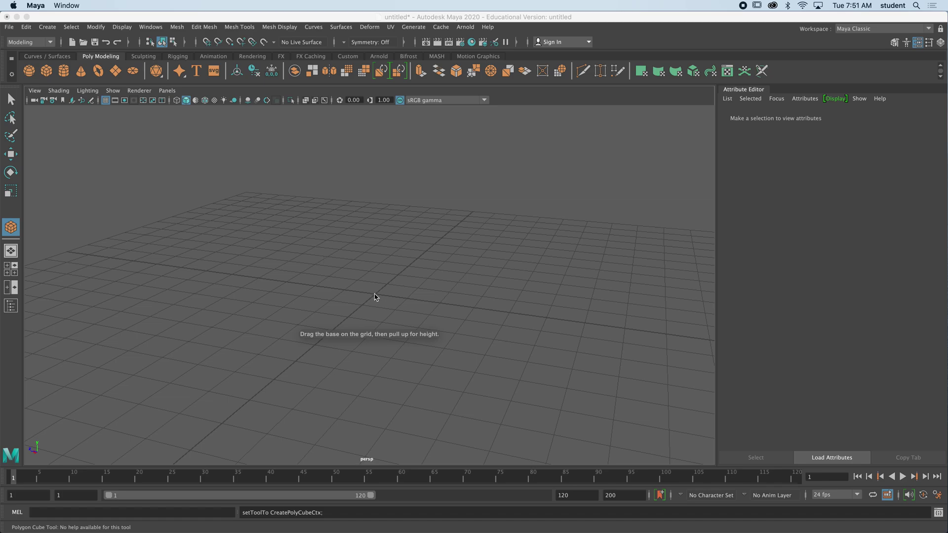
pyautogui.moveTo(375, 297); pyautogui.dragTo(390, 310)
pyautogui.keyDown('alt'); pyautogui.moveTo(307, 317); pyautogui.dragTo(315, 314); pyautogui.keyUp('alt')
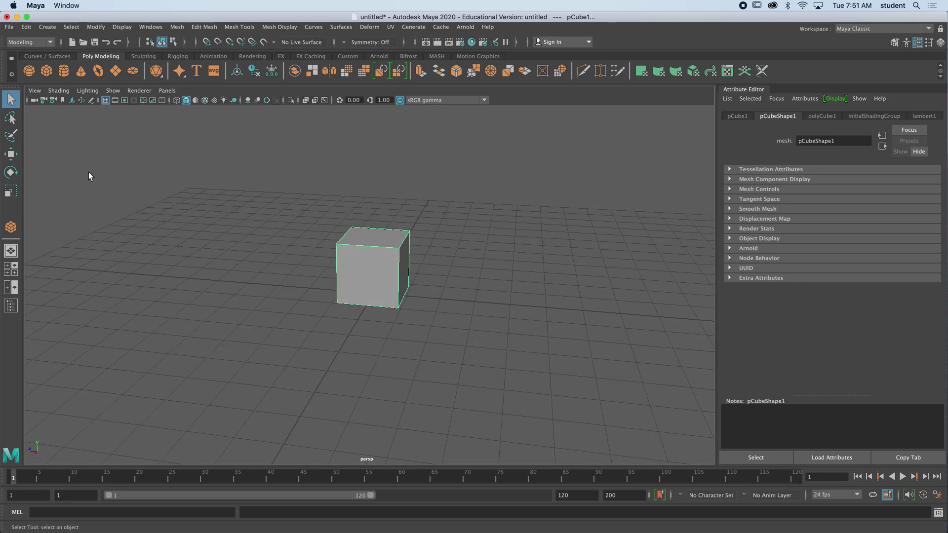
# Cycle through the Move, Rotate and Scale tools, ending on the Move tool.
pyautogui.keyDown('alt'); pyautogui.moveTo(89, 176); pyautogui.dragTo(212, 217); pyautogui.keyUp('alt')
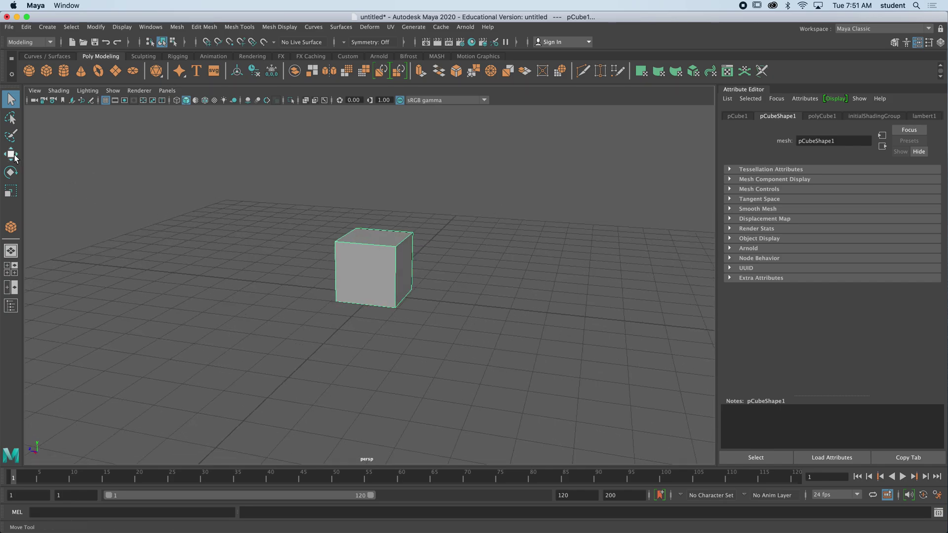
pyautogui.click(11, 157)
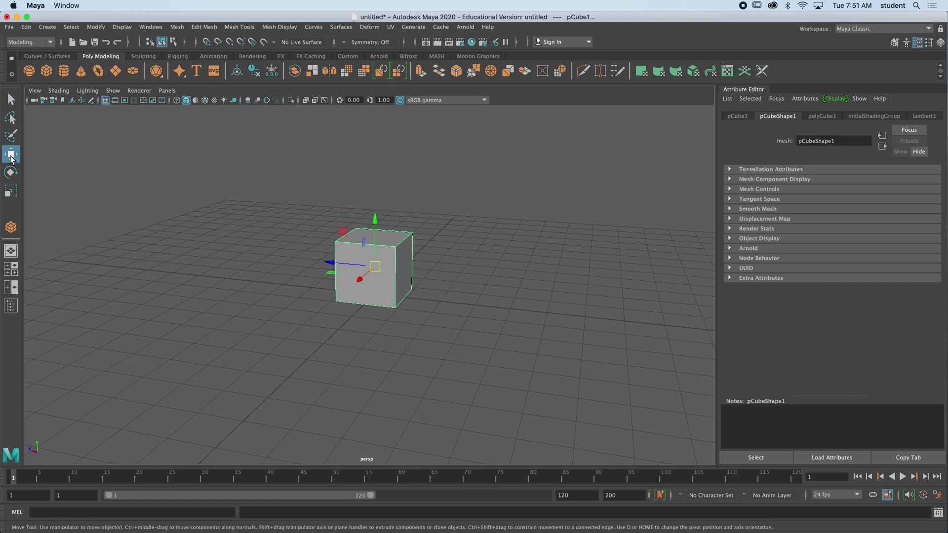
pyautogui.click(11, 172)
pyautogui.click(11, 191)
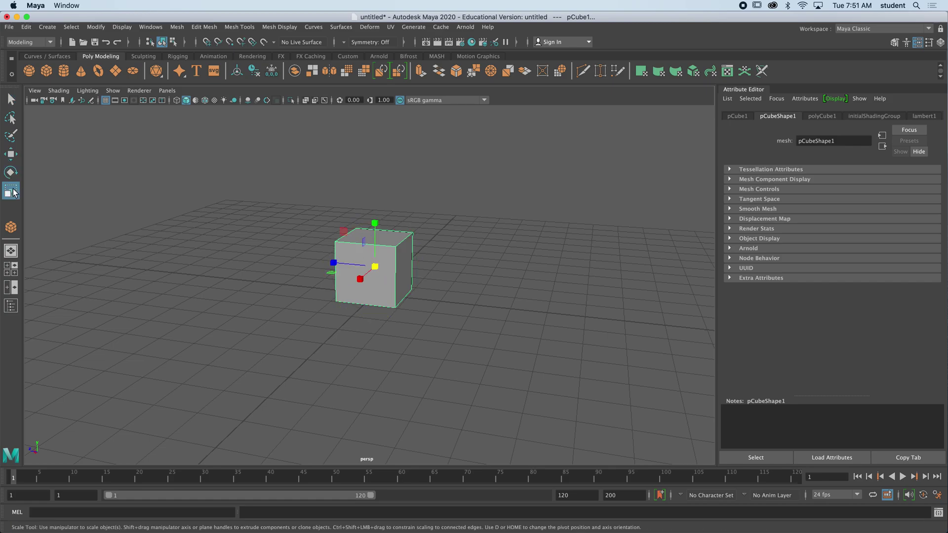
pyautogui.click(11, 156)
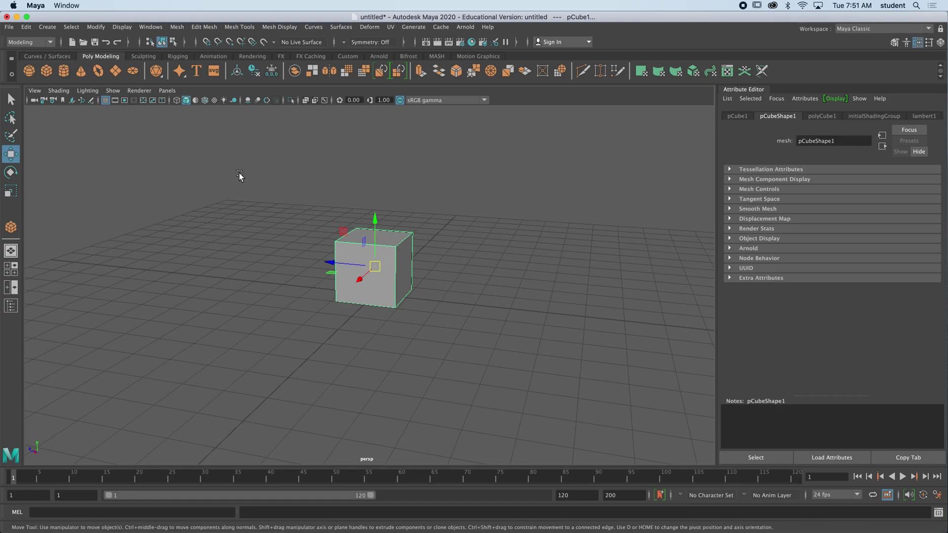
# Zoom in and tumble the camera around pCube1 to inspect it.
pyautogui.scroll(5, 388, 223)
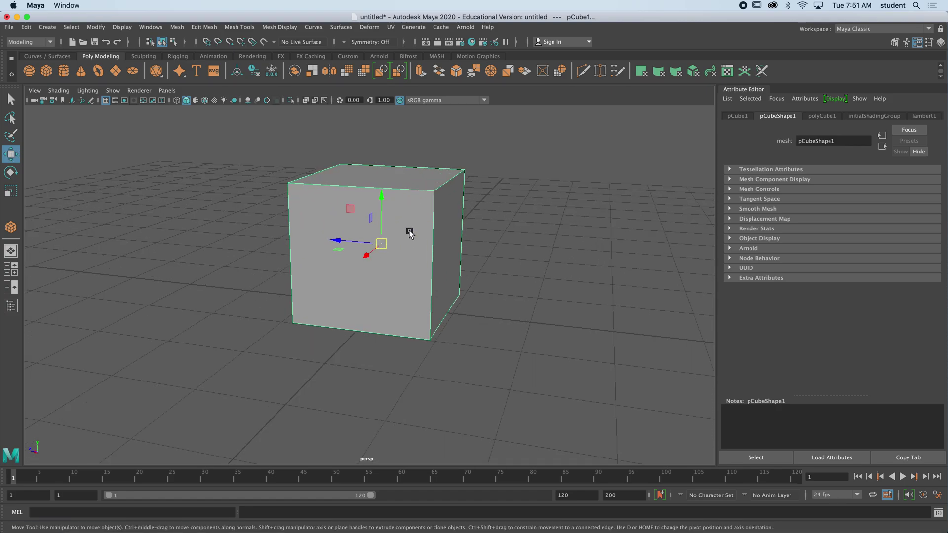
pyautogui.keyDown('alt'); pyautogui.moveTo(410, 233); pyautogui.dragTo(422, 258); pyautogui.keyUp('alt')
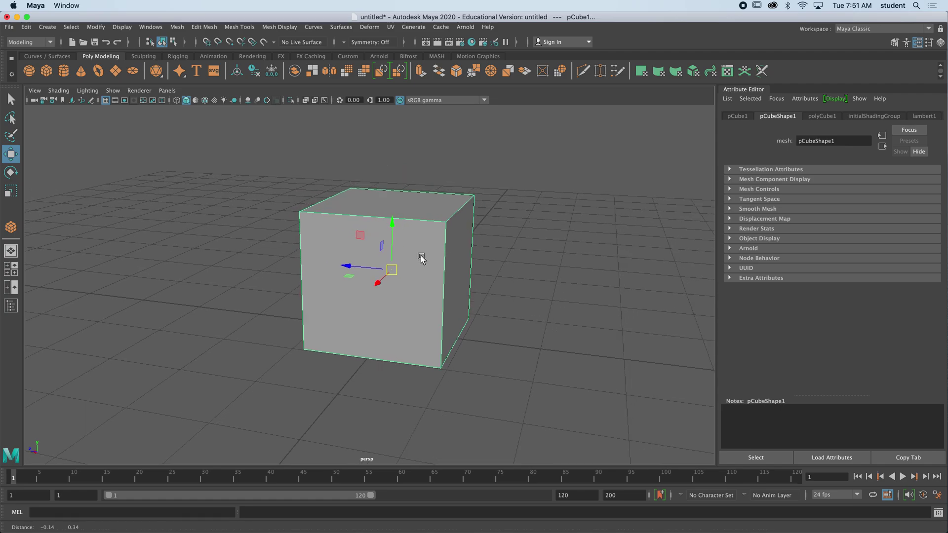
pyautogui.moveTo(475, 248)
pyautogui.keyDown('alt'); pyautogui.mouseDown()
pyautogui.moveTo(430, 247)
pyautogui.moveTo(470, 243)
pyautogui.mouseUp(); pyautogui.keyUp('alt')
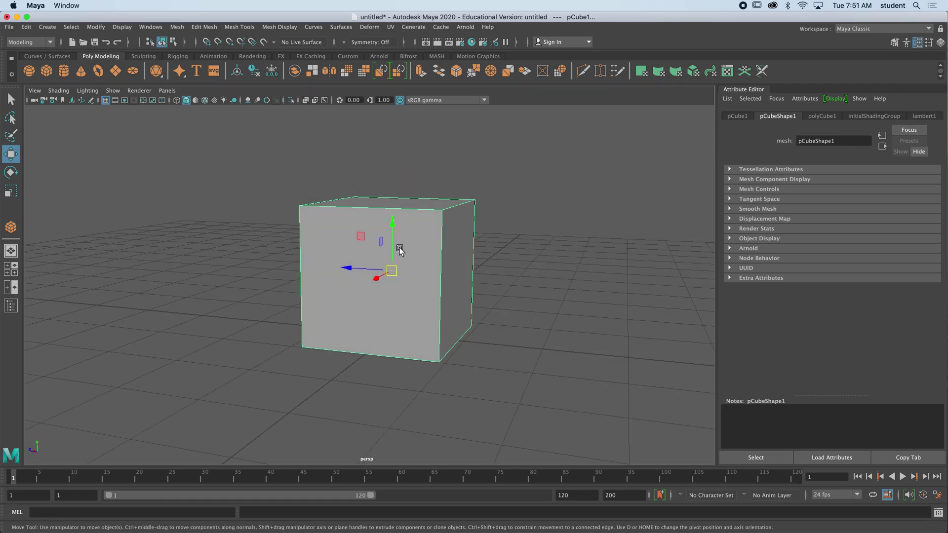
pyautogui.keyDown('alt'); pyautogui.moveTo(488, 290); pyautogui.dragTo(503, 281); pyautogui.keyUp('alt')
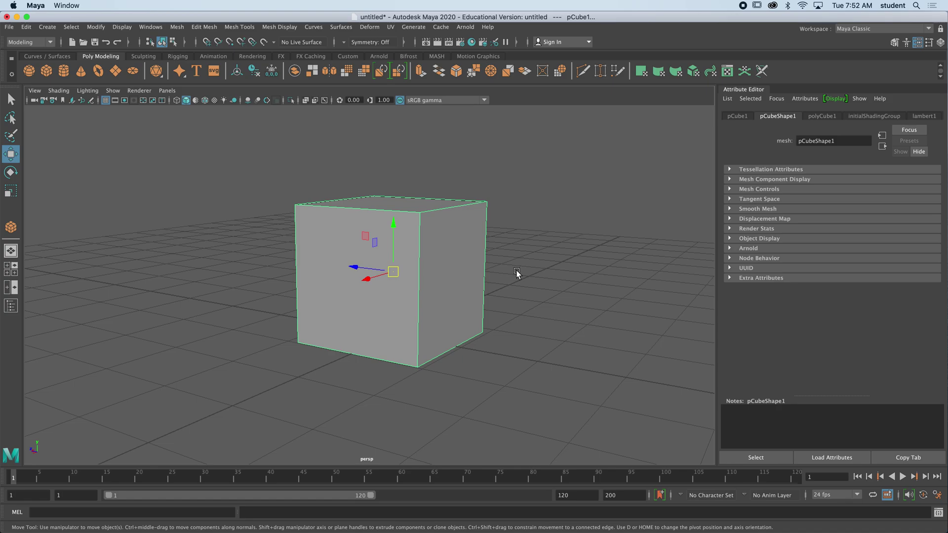
pyautogui.moveTo(515, 273)
pyautogui.keyDown('alt'); pyautogui.mouseDown()
pyautogui.moveTo(482, 281)
pyautogui.moveTo(525, 271)
pyautogui.moveTo(499, 273)
pyautogui.moveTo(516, 271)
pyautogui.mouseUp(); pyautogui.keyUp('alt')
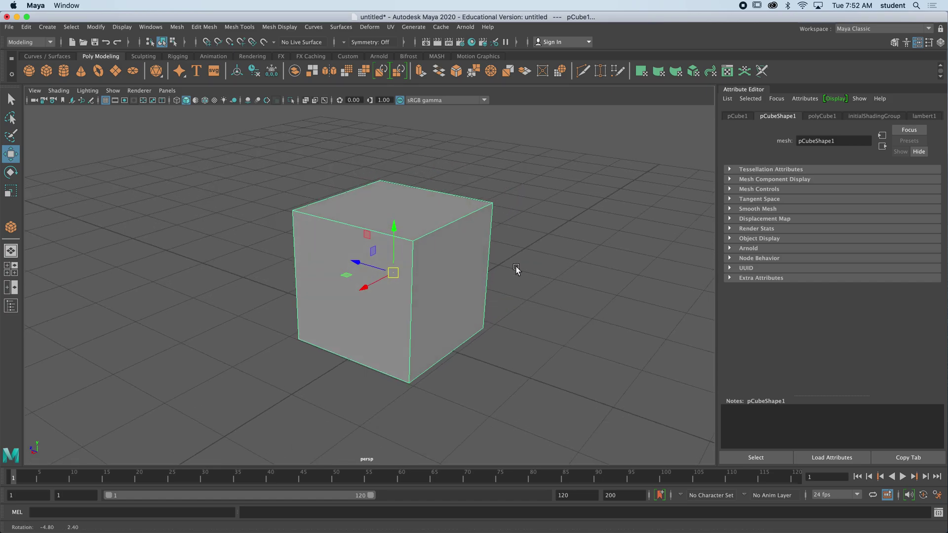
pyautogui.keyDown('alt'); pyautogui.moveTo(385, 265); pyautogui.dragTo(487, 286); pyautogui.keyUp('alt')
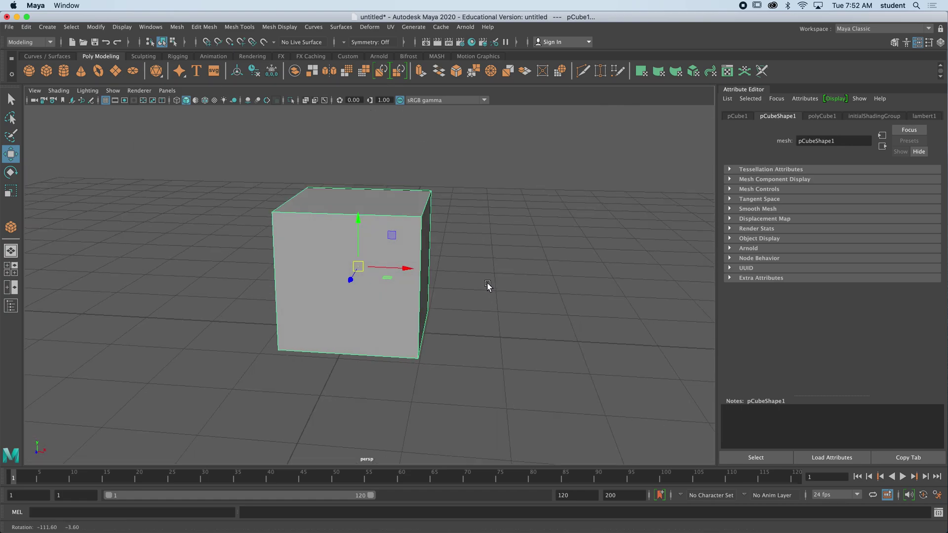
# Open and close the Move tool settings, then drag the cube up along Y and along X.
pyautogui.doubleClick(10, 155)
pyautogui.click(678, 128)
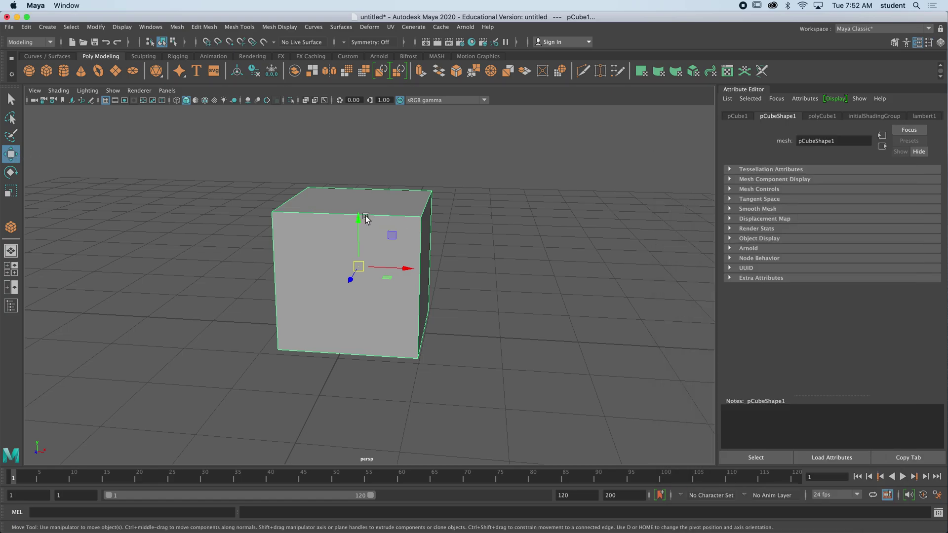
pyautogui.moveTo(359, 222)
pyautogui.mouseDown()
pyautogui.moveTo(355, 185)
pyautogui.moveTo(356, 230)
pyautogui.moveTo(356, 171)
pyautogui.moveTo(355, 204)
pyautogui.mouseUp()
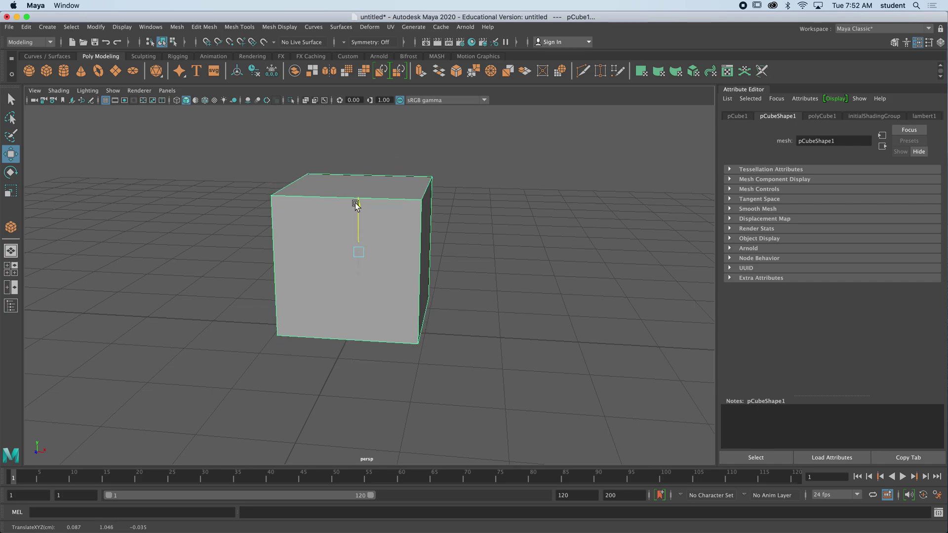
pyautogui.moveTo(409, 254); pyautogui.dragTo(347, 266)
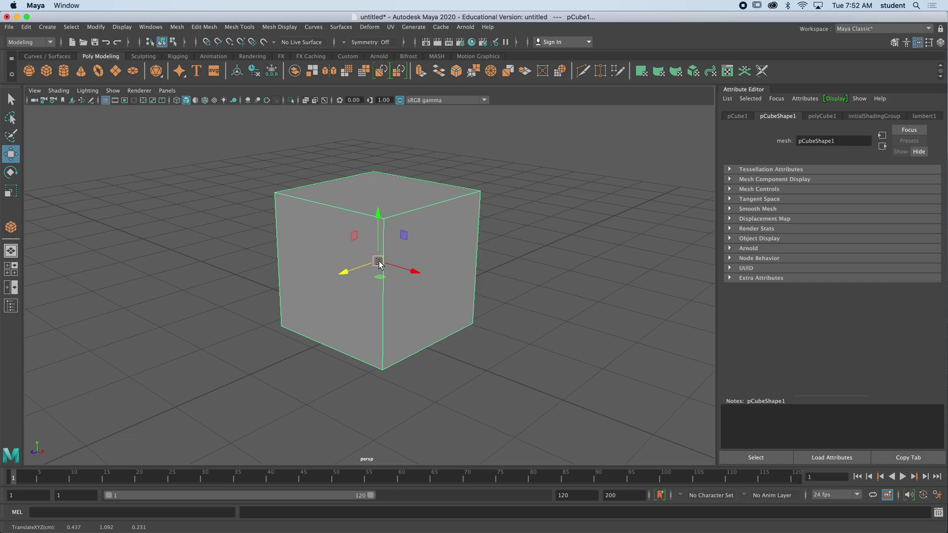
# Drag the cube freely by its centre handle twice, undoing each move with Cmd+Z.
pyautogui.moveTo(379, 263)
pyautogui.mouseDown()
pyautogui.moveTo(453, 233)
pyautogui.moveTo(364, 194)
pyautogui.moveTo(197, 279)
pyautogui.moveTo(424, 335)
pyautogui.moveTo(449, 239)
pyautogui.moveTo(374, 245)
pyautogui.mouseUp()
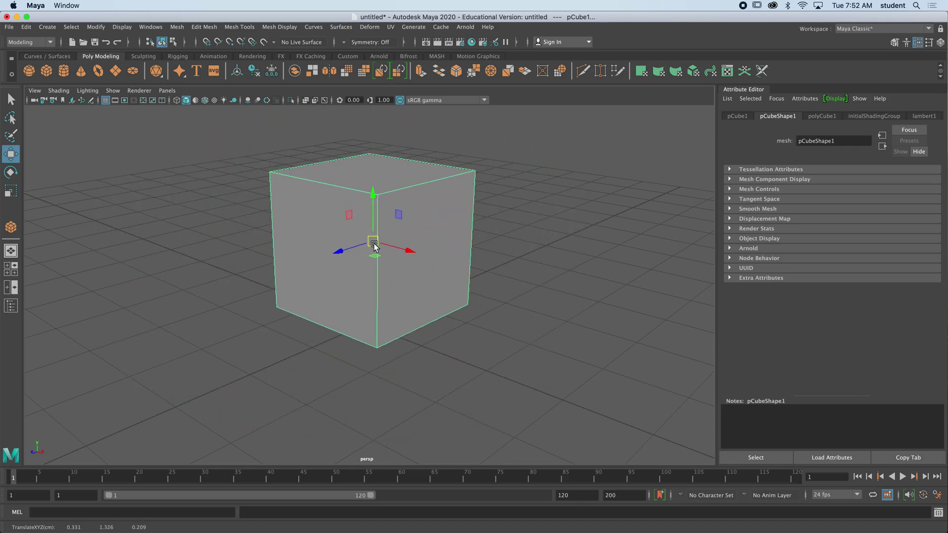
pyautogui.press('super+z')
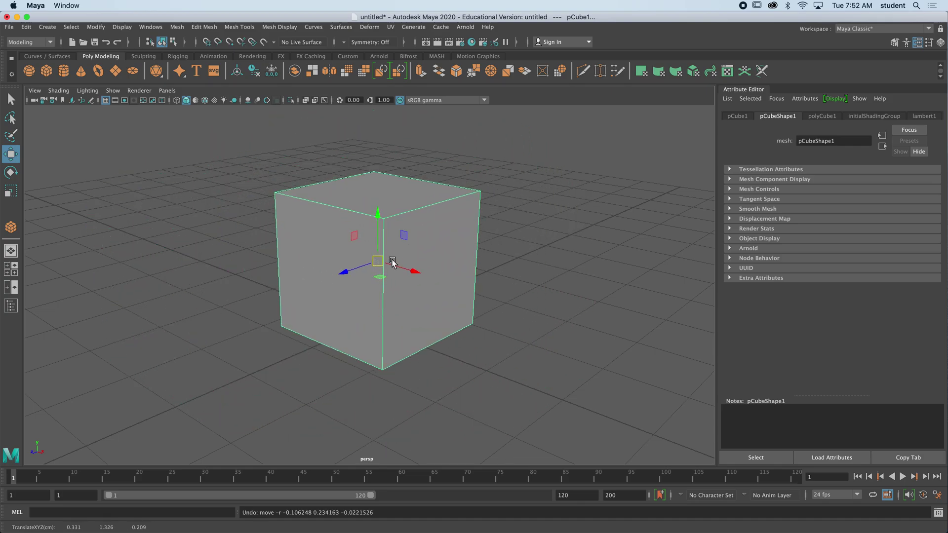
pyautogui.moveTo(376, 265); pyautogui.dragTo(368, 227)
pyautogui.press('super+z')
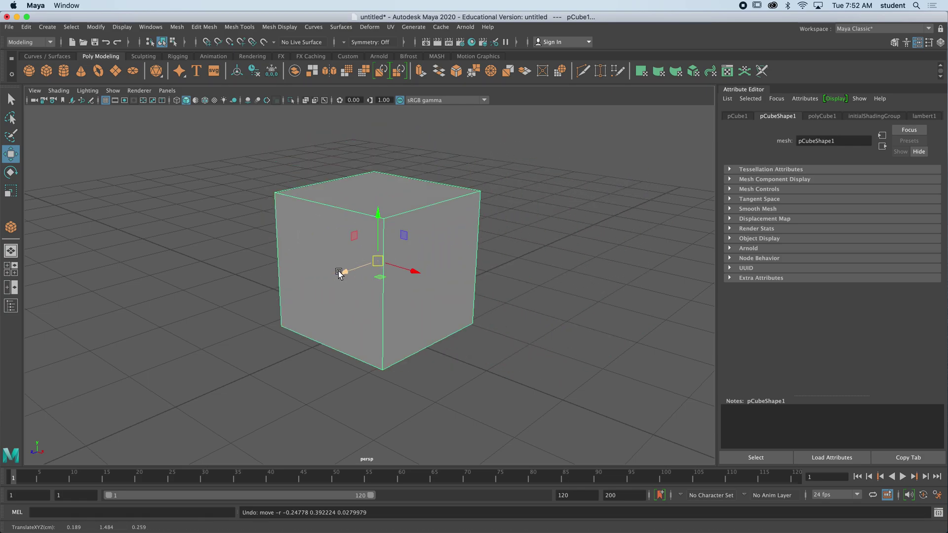
# View the cube from a higher angle and slide it toward the left.
pyautogui.keyDown('alt'); pyautogui.moveTo(515, 273); pyautogui.dragTo(578, 227); pyautogui.keyUp('alt')
pyautogui.keyDown('alt'); pyautogui.moveTo(417, 238); pyautogui.dragTo(451, 246); pyautogui.keyUp('alt')
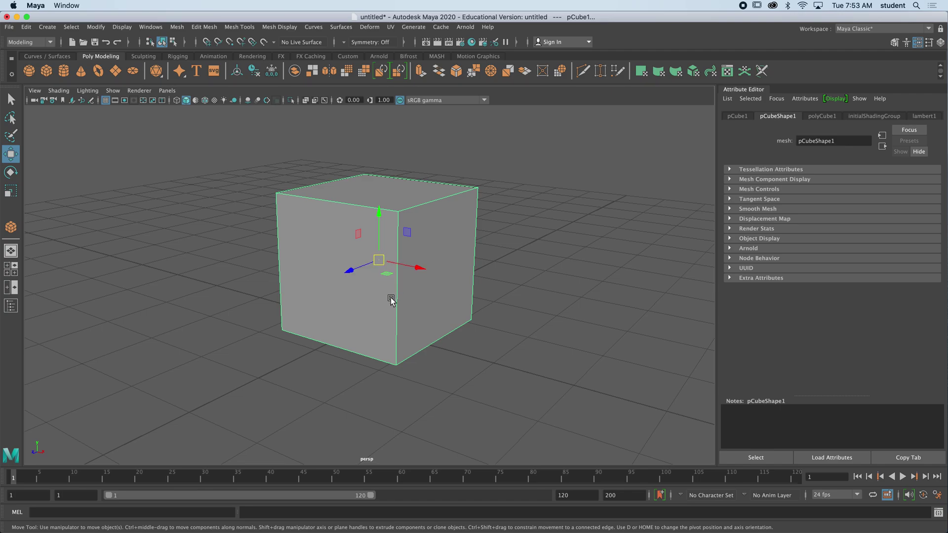
pyautogui.keyDown('alt'); pyautogui.moveTo(391, 300); pyautogui.dragTo(396, 311); pyautogui.keyUp('alt')
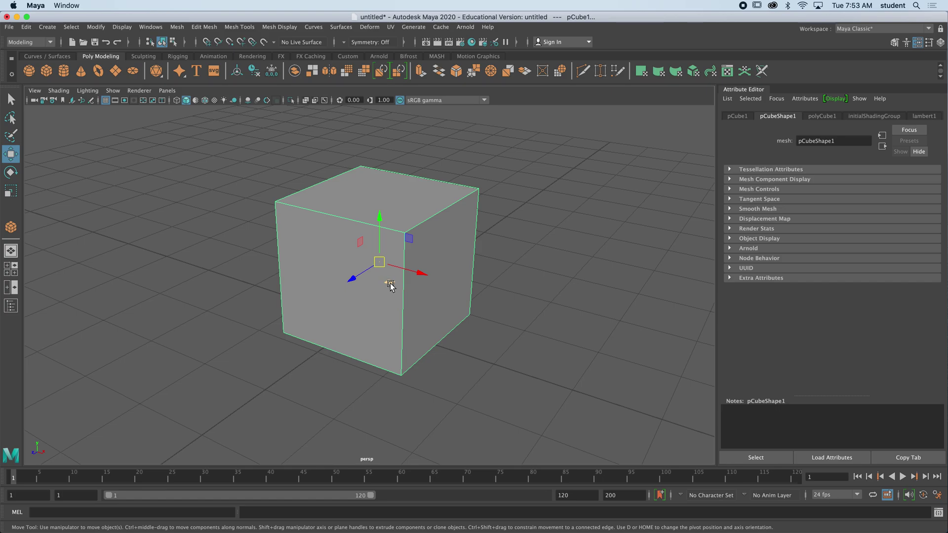
pyautogui.moveTo(390, 286); pyautogui.dragTo(356, 291, button='middle')
pyautogui.keyDown('alt'); pyautogui.moveTo(423, 267); pyautogui.dragTo(429, 260); pyautogui.keyUp('alt')
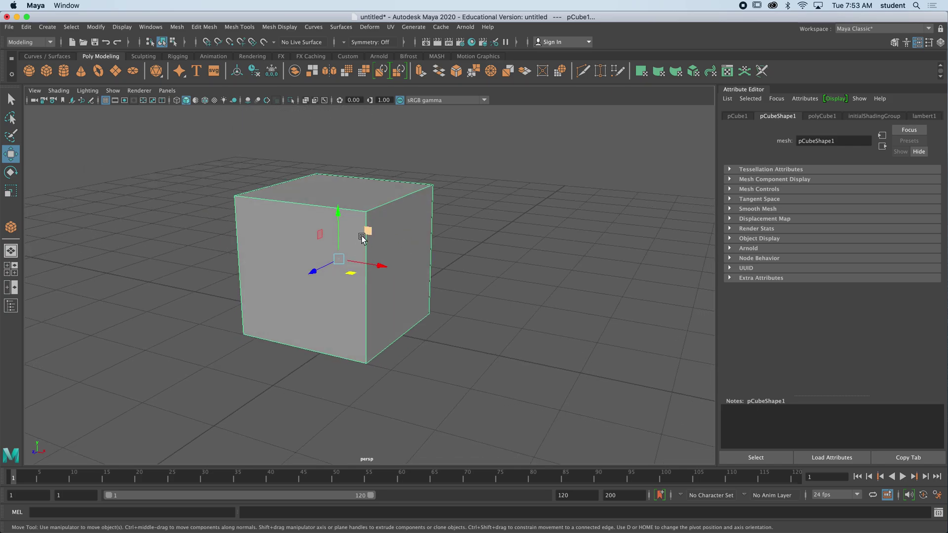
# Drag the cube up and left, back toward centre, then lower it slightly along Y.
pyautogui.moveTo(370, 232); pyautogui.dragTo(588, 220, button='middle')
pyautogui.keyDown('alt'); pyautogui.moveTo(589, 220); pyautogui.dragTo(440, 226); pyautogui.keyUp('alt')
pyautogui.moveTo(440, 226); pyautogui.dragTo(377, 242, button='middle')
pyautogui.keyDown('alt'); pyautogui.moveTo(377, 242); pyautogui.dragTo(419, 248); pyautogui.keyUp('alt')
pyautogui.moveTo(419, 249); pyautogui.dragTo(372, 260, button='middle')
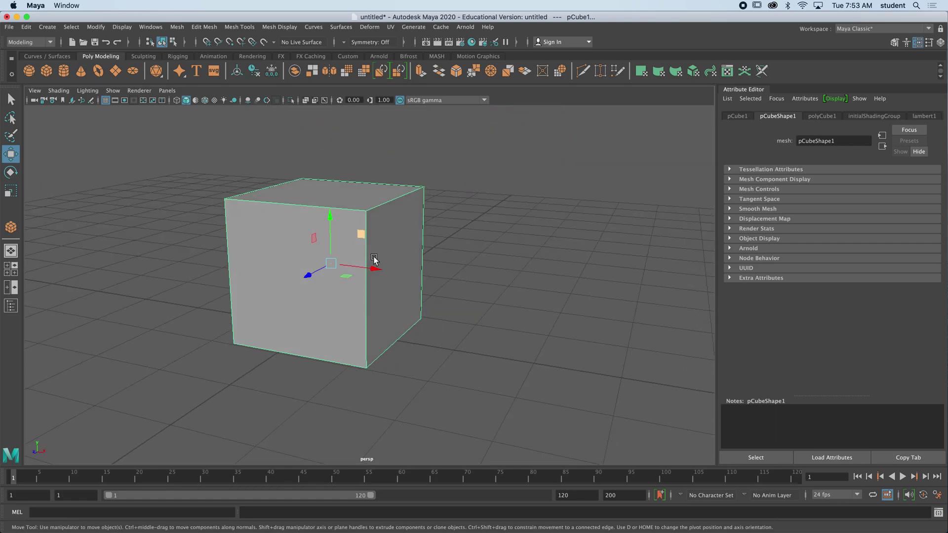
pyautogui.click(330, 219)
pyautogui.moveTo(330, 218); pyautogui.dragTo(329, 220)
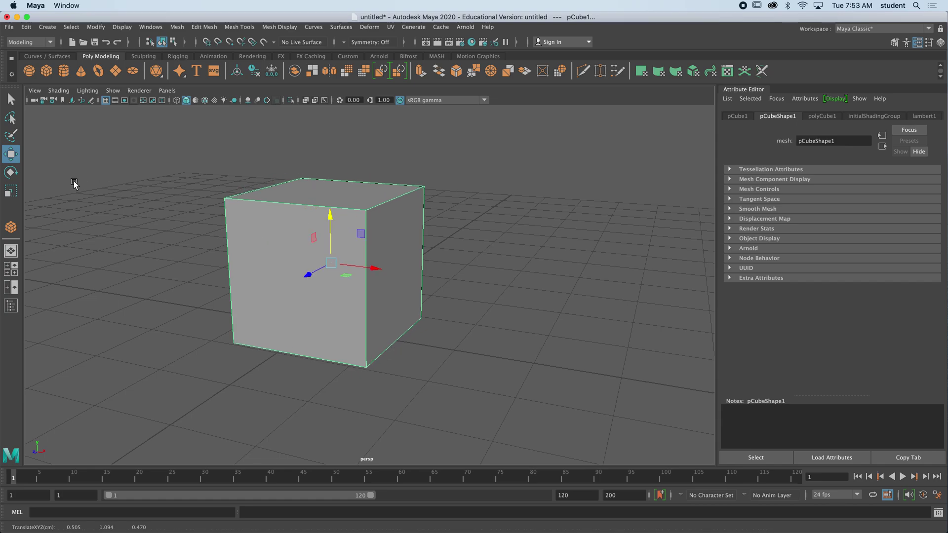
# With the Scale Tool, stretch the cube lengthwise along X and flatten it along Y.
pyautogui.click(9, 177)
pyautogui.click(6, 191)
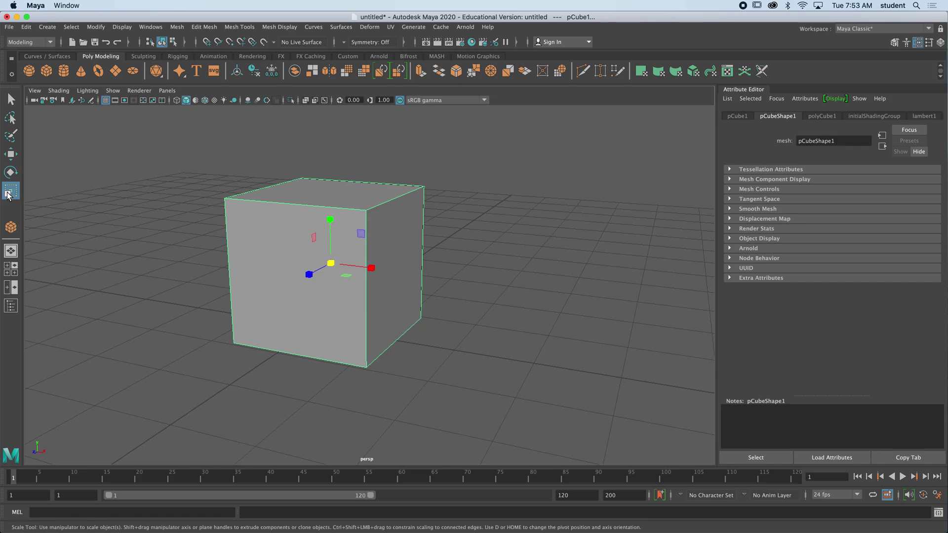
pyautogui.keyDown('alt'); pyautogui.moveTo(387, 250); pyautogui.dragTo(445, 255, button='middle'); pyautogui.keyUp('alt')
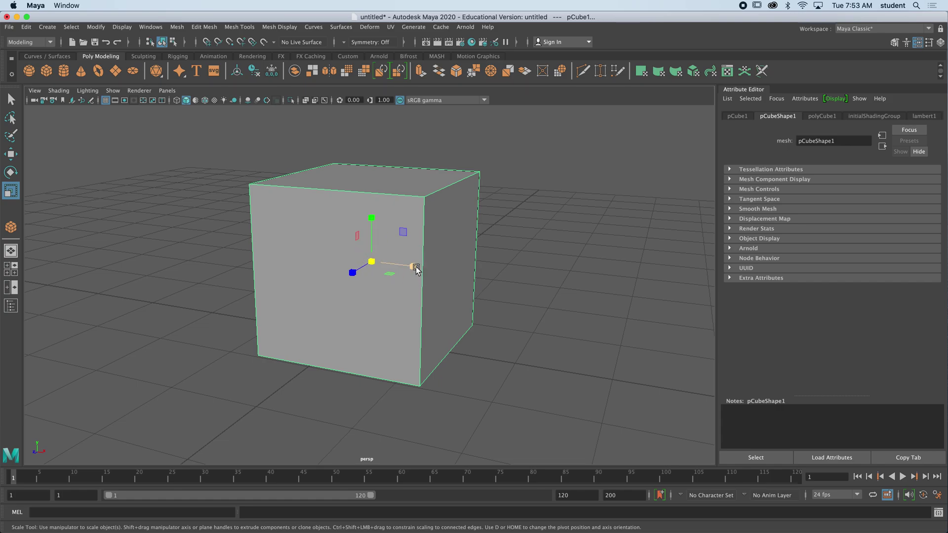
pyautogui.moveTo(416, 267); pyautogui.dragTo(460, 267)
pyautogui.moveTo(375, 217); pyautogui.dragTo(371, 252)
# Adjust the box's depth and height, then scale uniformly to about 1.013 × 0.479 × 0.699.
pyautogui.keyDown('alt'); pyautogui.moveTo(468, 262); pyautogui.dragTo(381, 264); pyautogui.keyUp('alt')
pyautogui.moveTo(314, 267); pyautogui.dragTo(362, 271)
pyautogui.moveTo(359, 226); pyautogui.dragTo(383, 246)
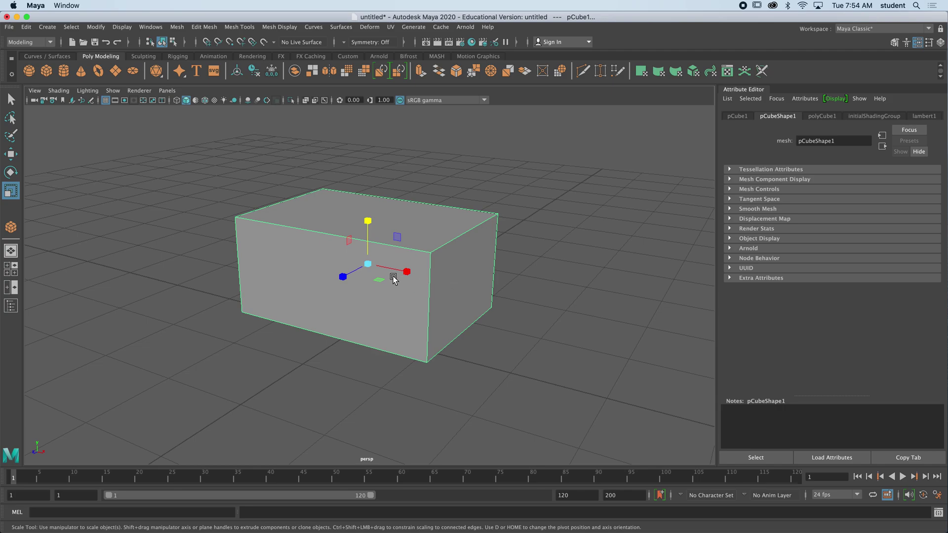
pyautogui.moveTo(368, 265); pyautogui.dragTo(357, 315)
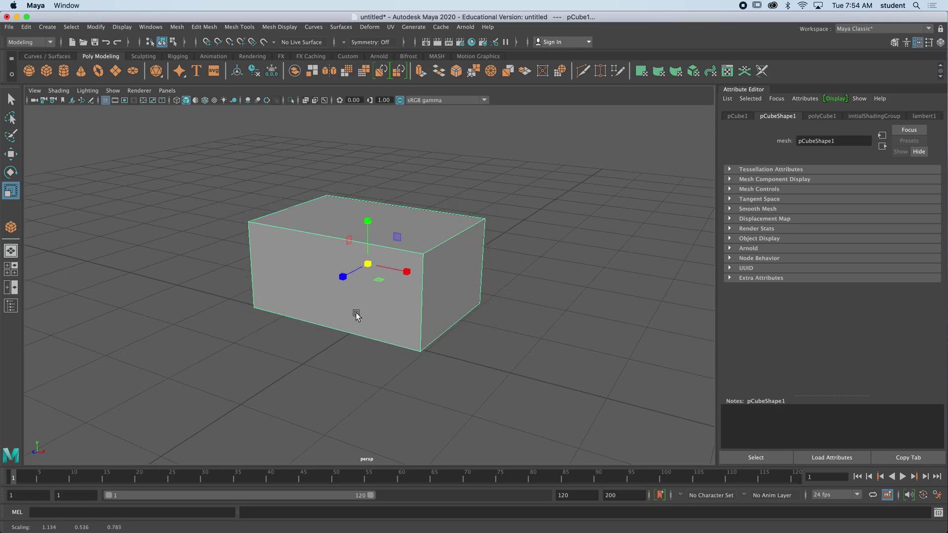
pyautogui.moveTo(442, 252)
pyautogui.keyDown('alt'); pyautogui.mouseDown()
pyautogui.moveTo(451, 248)
pyautogui.moveTo(435, 243)
pyautogui.mouseUp(); pyautogui.keyUp('alt')
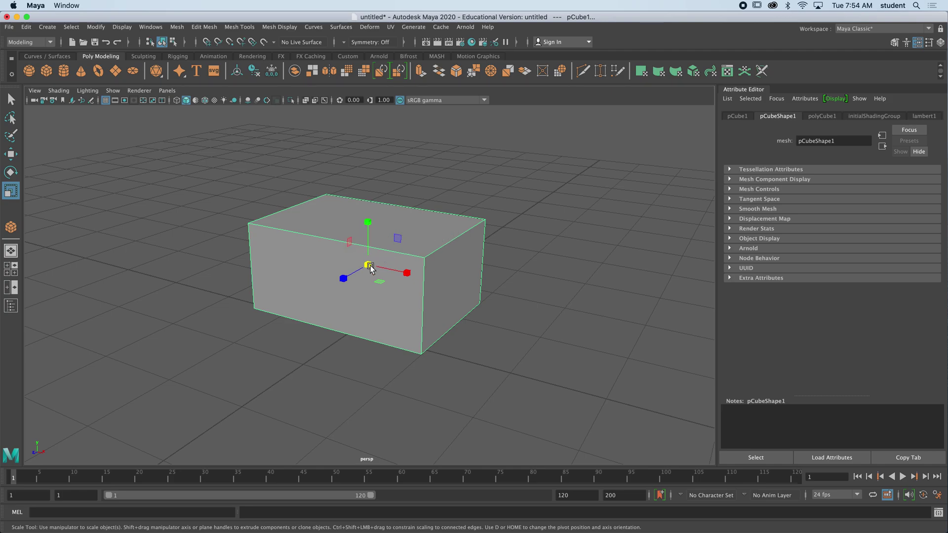
pyautogui.moveTo(370, 267); pyautogui.dragTo(353, 279)
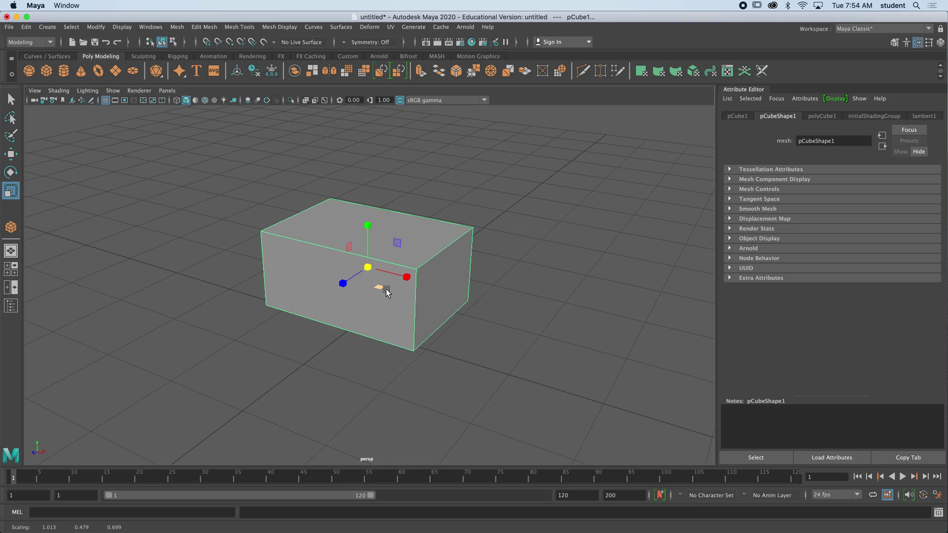
pyautogui.click(10, 172)
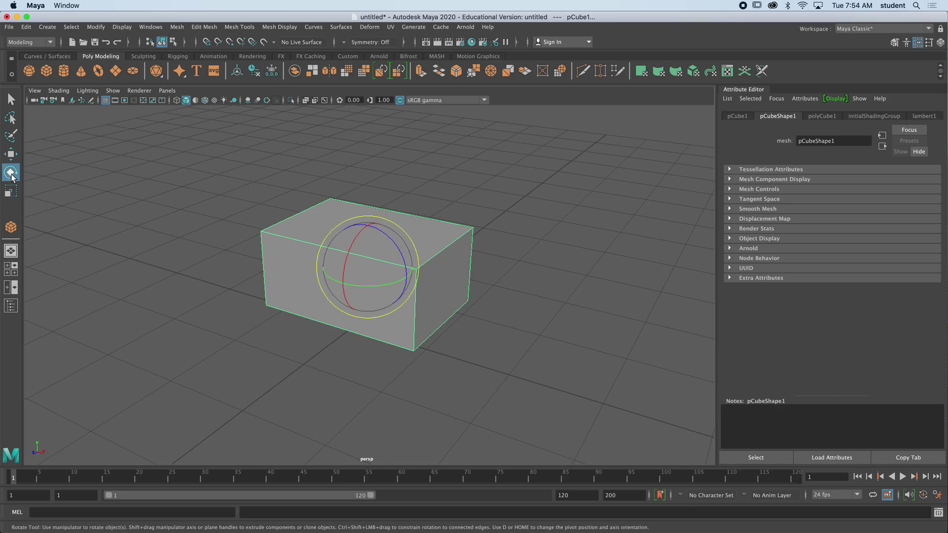
pyautogui.moveTo(504, 243)
pyautogui.mouseDown(button='middle')
pyautogui.moveTo(474, 243)
pyautogui.moveTo(510, 243)
pyautogui.moveTo(495, 242)
pyautogui.mouseUp(button='middle')
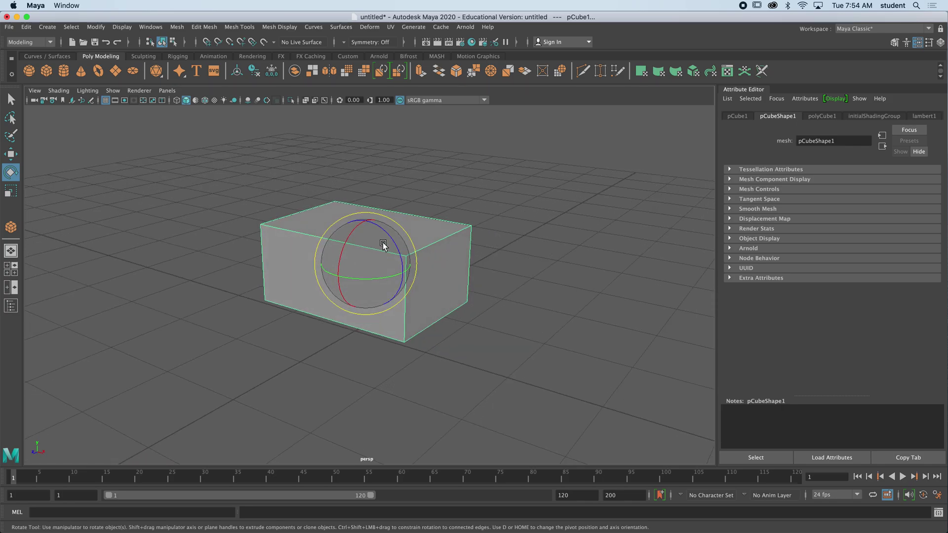
pyautogui.moveTo(506, 250); pyautogui.dragTo(509, 250, button='middle')
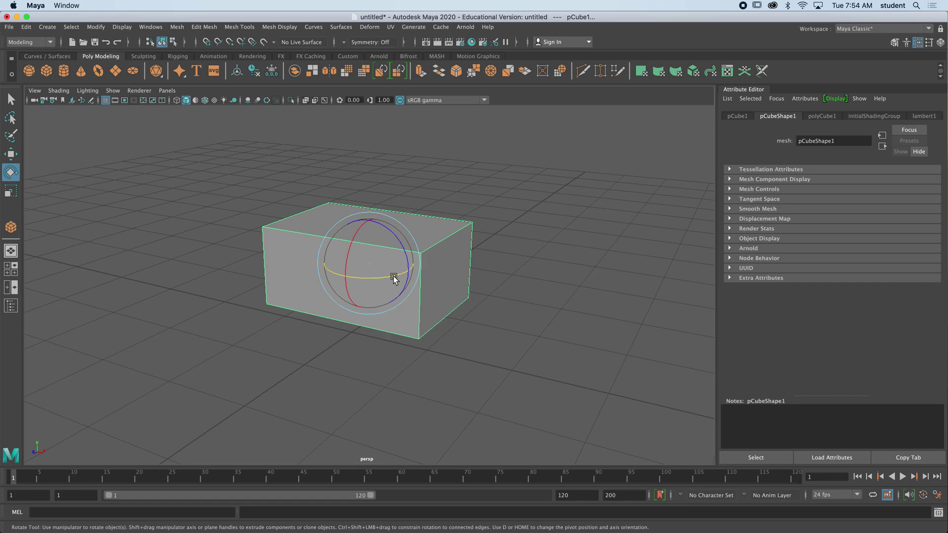
pyautogui.moveTo(393, 277)
pyautogui.mouseDown()
pyautogui.moveTo(346, 279)
pyautogui.moveTo(328, 275)
pyautogui.moveTo(370, 277)
pyautogui.moveTo(315, 266)
pyautogui.moveTo(385, 269)
pyautogui.mouseUp()
pyautogui.moveTo(330, 235); pyautogui.dragTo(339, 284)
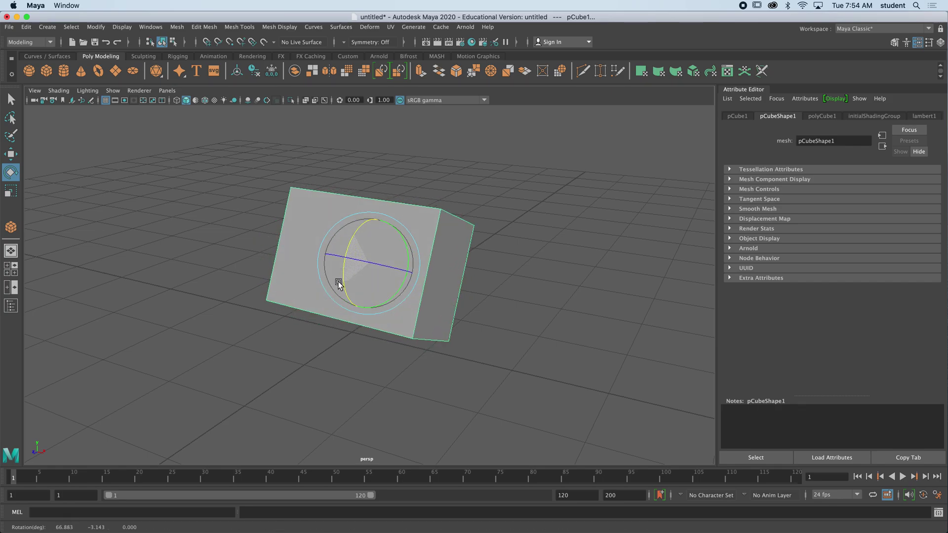
pyautogui.press('z')
pyautogui.press('z')
pyautogui.press('z')
pyautogui.press('z')
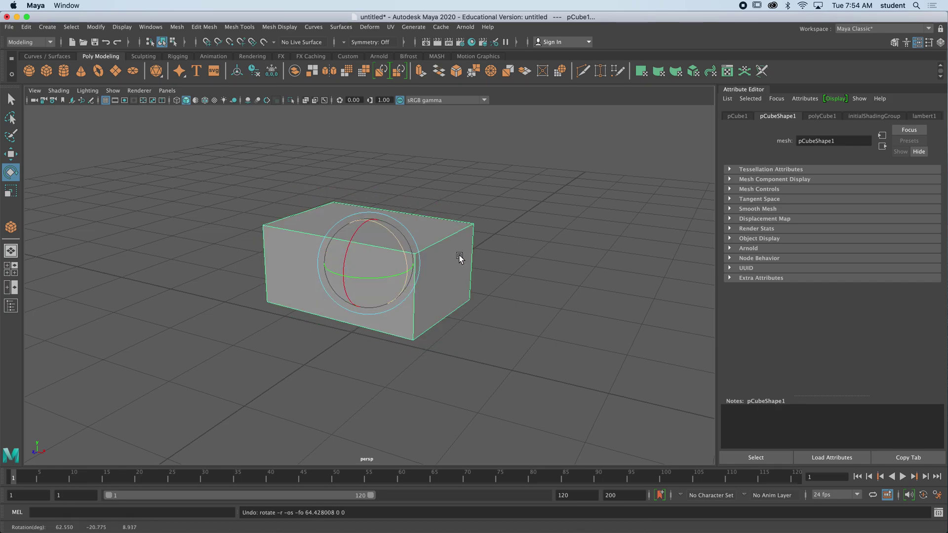
pyautogui.press('z')
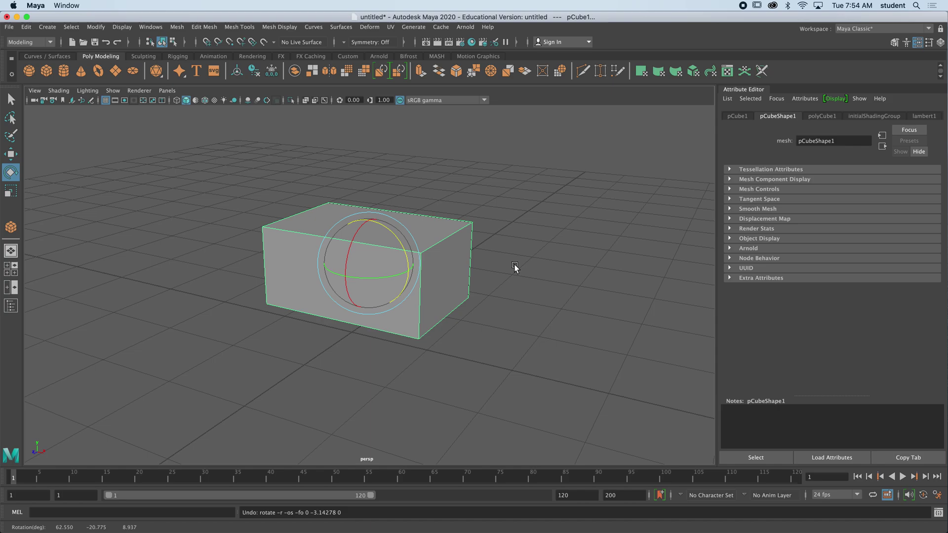
pyautogui.moveTo(514, 265)
pyautogui.keyDown('alt'); pyautogui.mouseDown()
pyautogui.moveTo(392, 265)
pyautogui.moveTo(523, 267)
pyautogui.moveTo(510, 268)
pyautogui.mouseUp(); pyautogui.keyUp('alt')
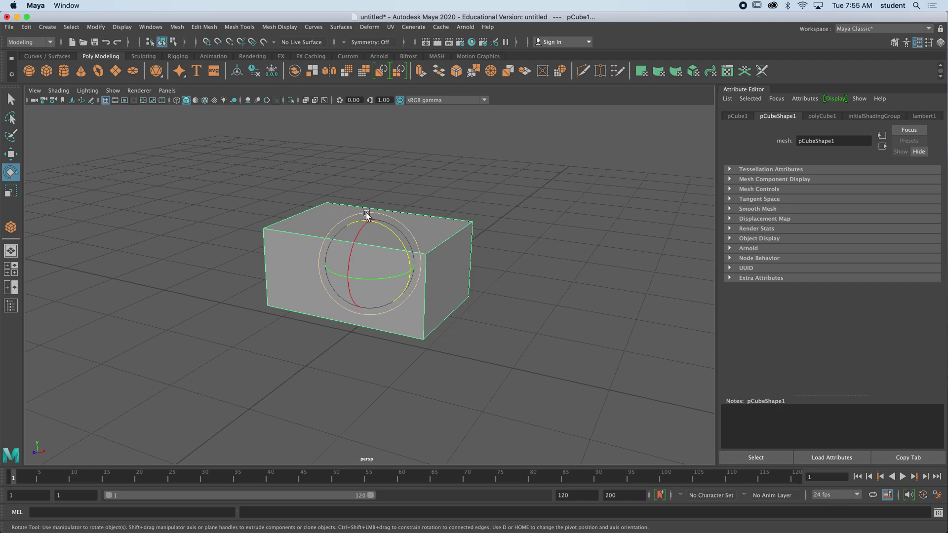
pyautogui.moveTo(367, 216); pyautogui.dragTo(403, 265)
pyautogui.press('z')
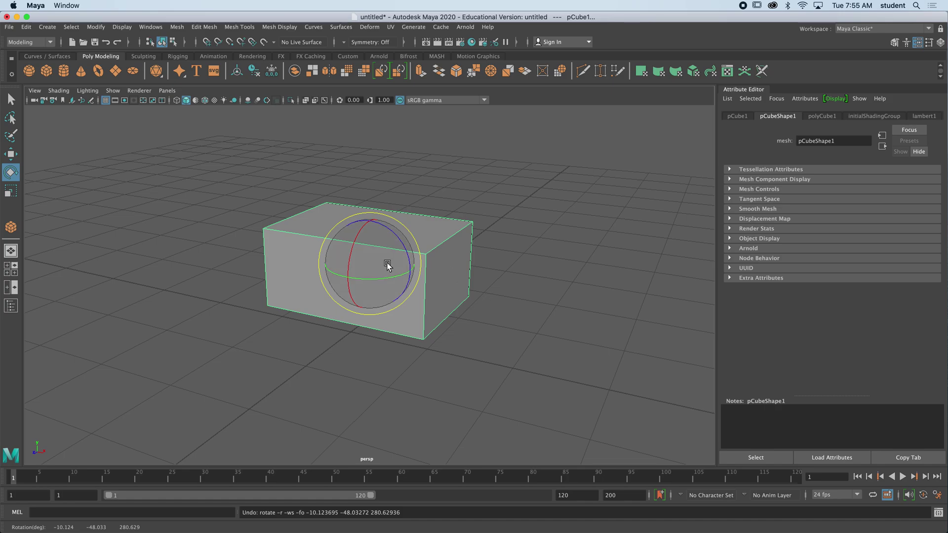
pyautogui.moveTo(388, 304); pyautogui.dragTo(438, 271)
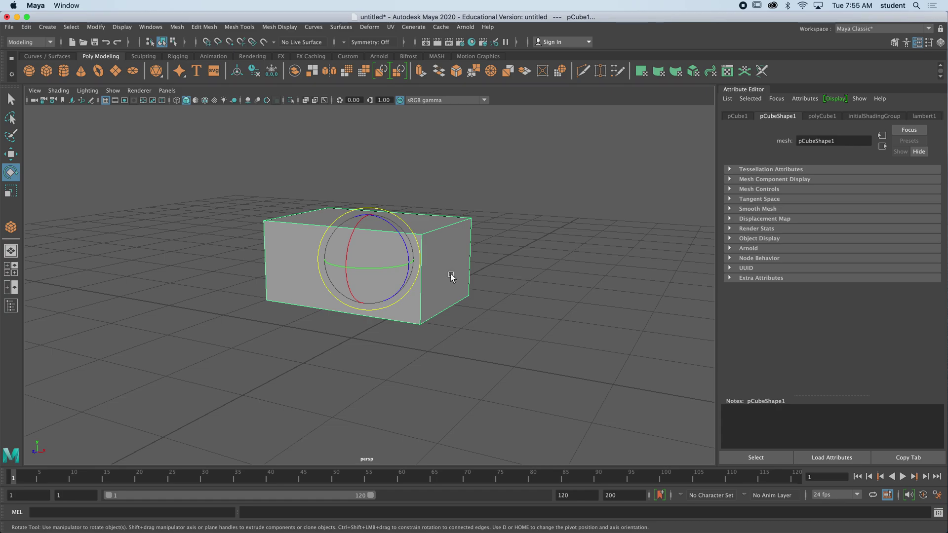
pyautogui.keyDown('alt'); pyautogui.moveTo(504, 294); pyautogui.dragTo(511, 298); pyautogui.keyUp('alt')
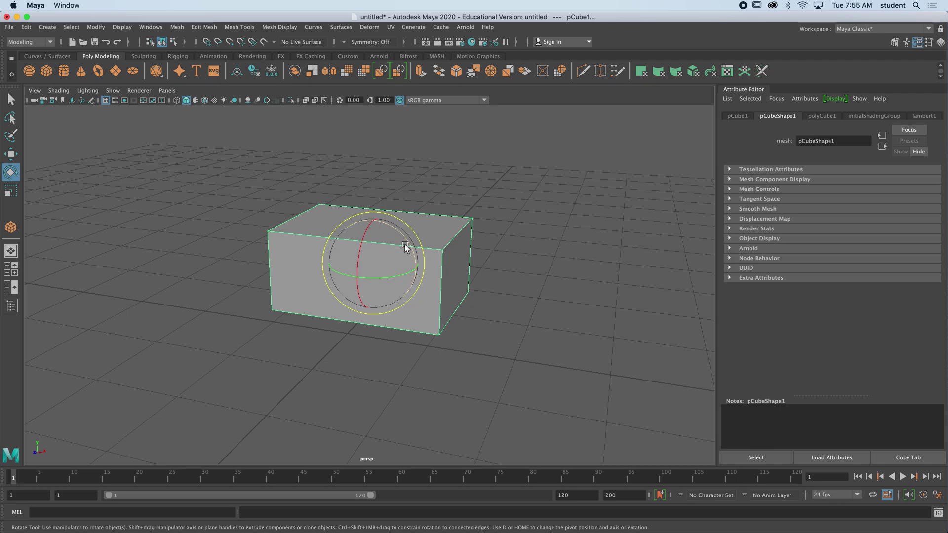
pyautogui.moveTo(405, 246); pyautogui.dragTo(341, 212)
pyautogui.keyDown('alt'); pyautogui.moveTo(577, 303); pyautogui.dragTo(544, 309); pyautogui.keyUp('alt')
pyautogui.moveTo(394, 227)
pyautogui.mouseDown()
pyautogui.moveTo(432, 294)
pyautogui.moveTo(483, 296)
pyautogui.moveTo(450, 315)
pyautogui.moveTo(485, 304)
pyautogui.moveTo(394, 228)
pyautogui.mouseUp()
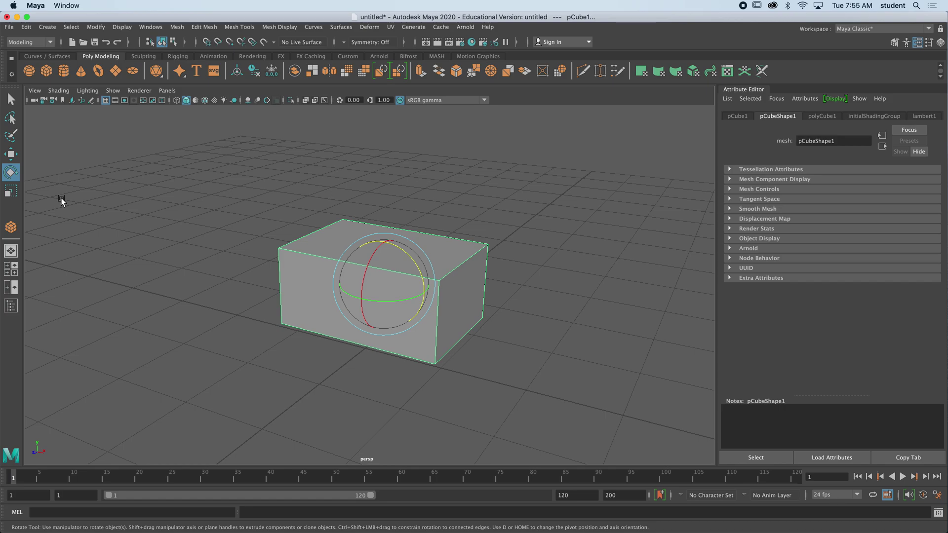
pyautogui.click(10, 154)
pyautogui.click(10, 191)
pyautogui.click(13, 174)
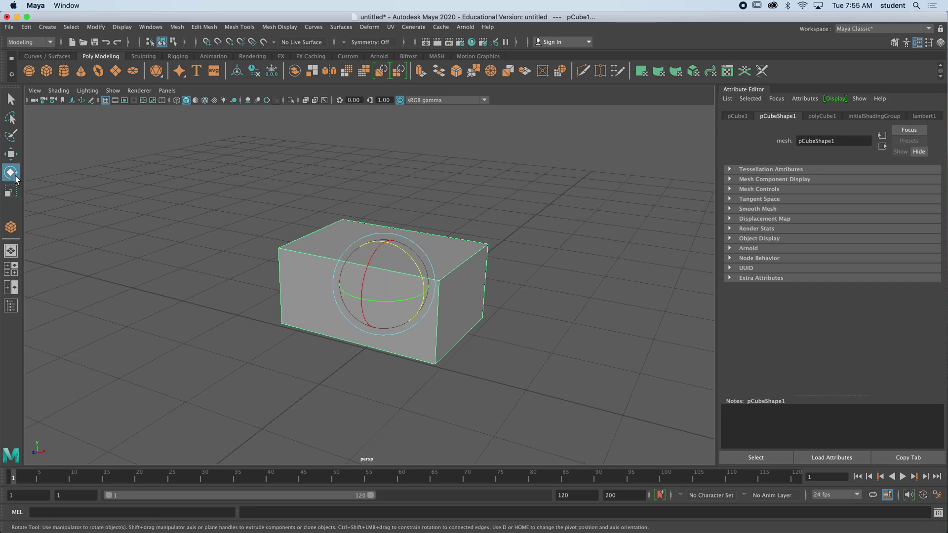